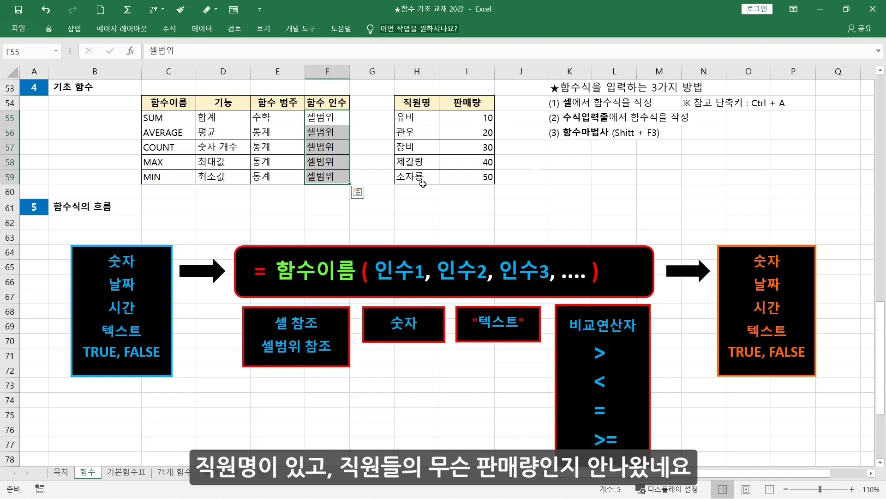
- Change the sales column header in I54 to 폰판매량 and select the sales figures in I55:I59
{"action": "double_click", "coordinate": [457, 103]}
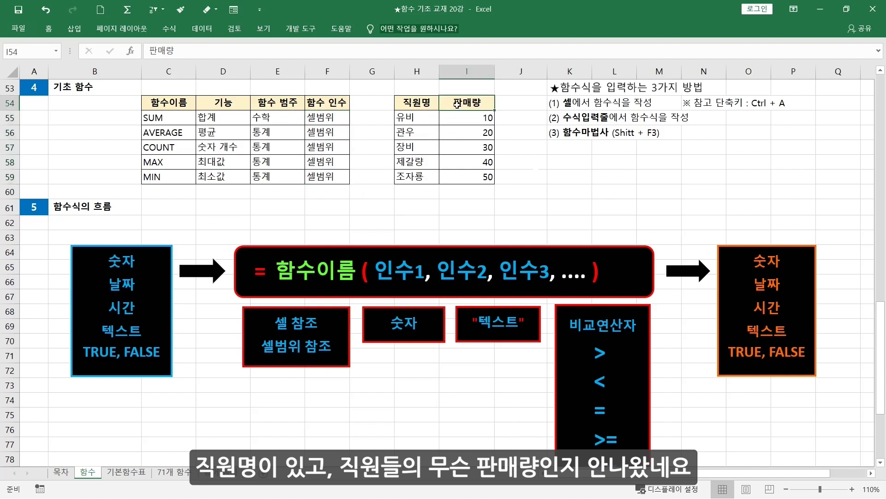
{"action": "type", "text": "포"}
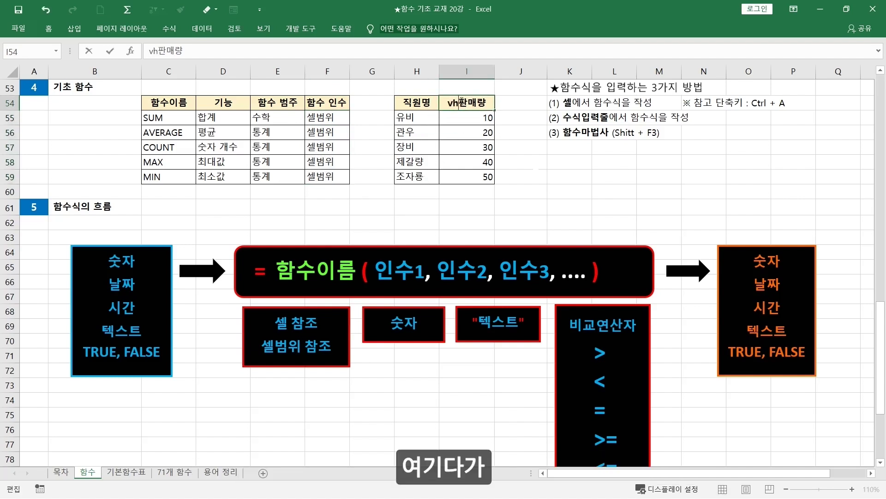
{"action": "type", "text": "ㄴ"}
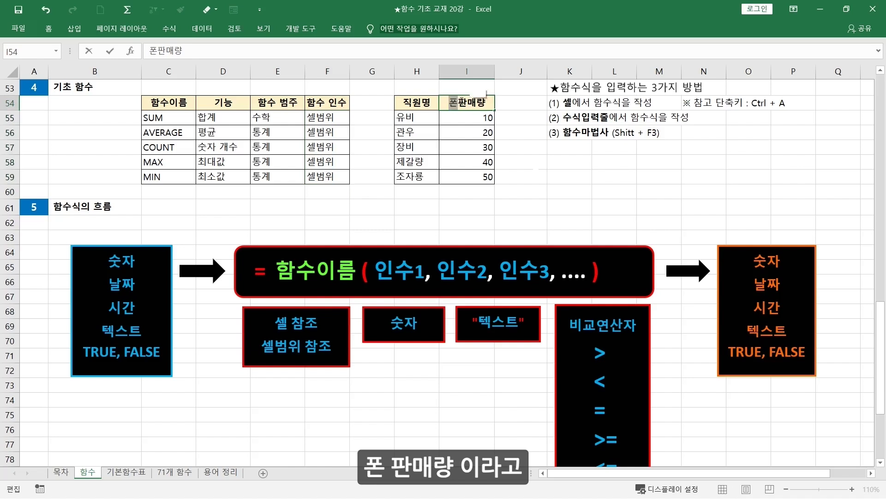
{"action": "left_click_drag", "start_coordinate": [461, 118], "coordinate": [466, 179]}
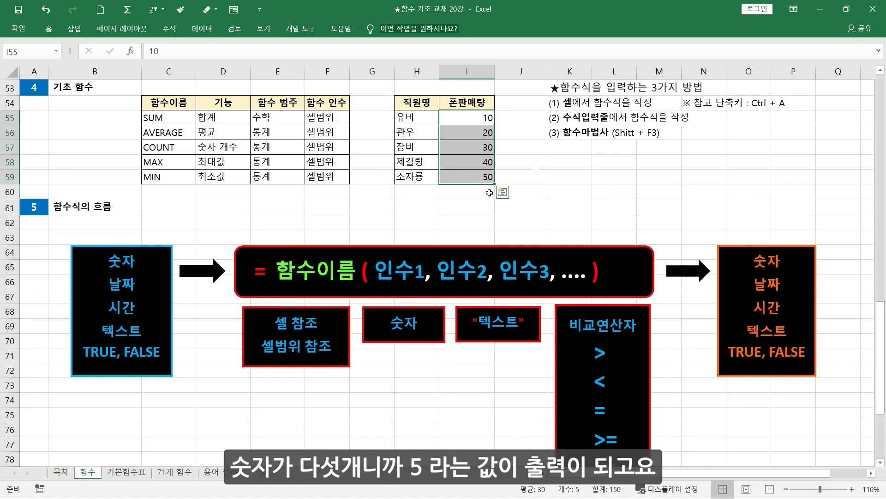
- Replace the value in I56 with the text a and select the range I55:I59
{"action": "left_click", "coordinate": [481, 133]}
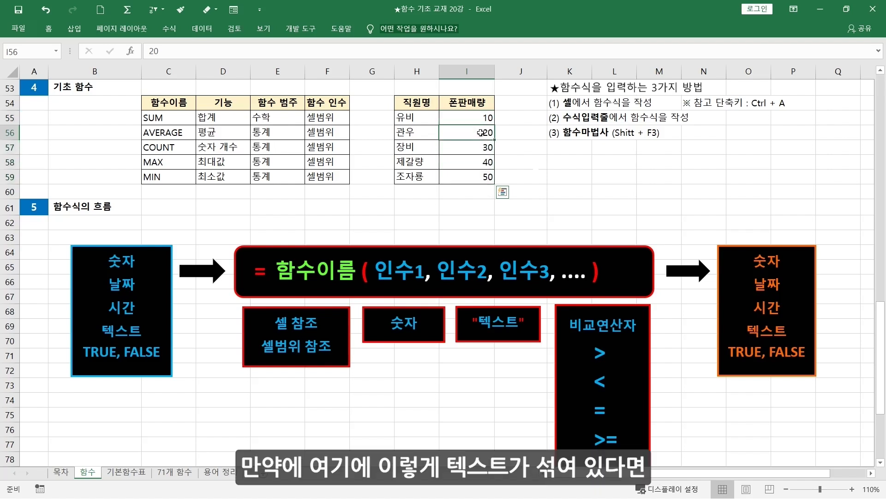
{"action": "type", "text": "a"}
{"action": "left_click", "coordinate": [519, 173]}
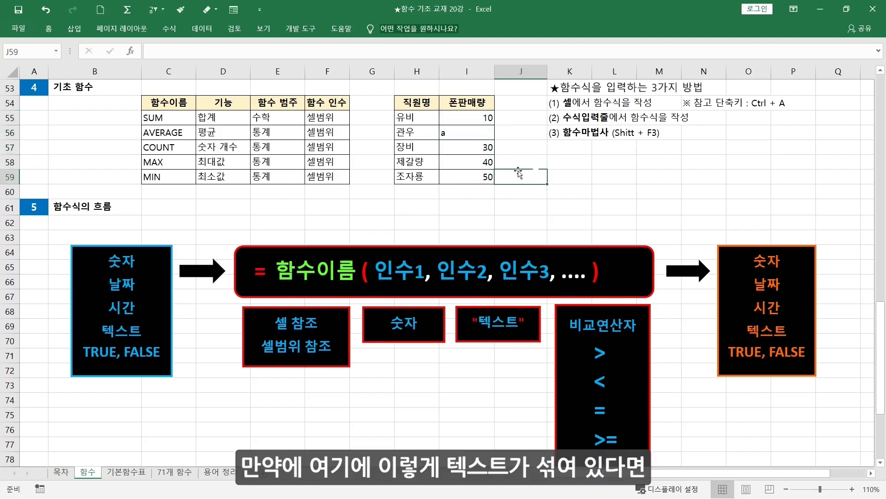
{"action": "left_click_drag", "start_coordinate": [478, 119], "coordinate": [477, 173]}
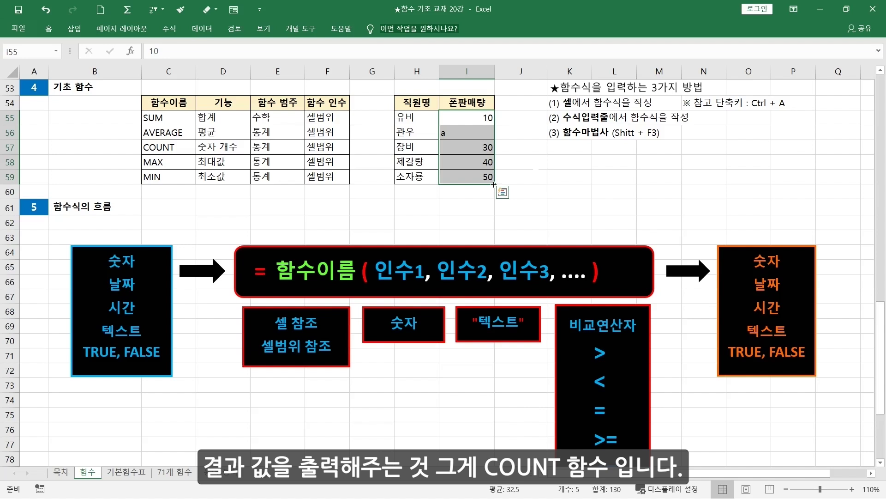
- Set the value in I56 back to 20
{"action": "left_click", "coordinate": [478, 132]}
{"action": "type", "text": "20"}
{"action": "key", "text": "Return"}
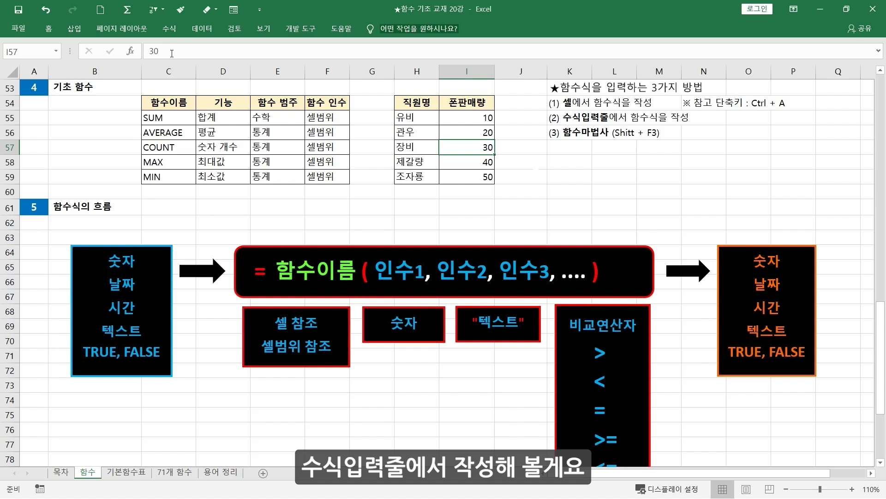
{"action": "double_click", "coordinate": [153, 51]}
{"action": "type", "text": "="}
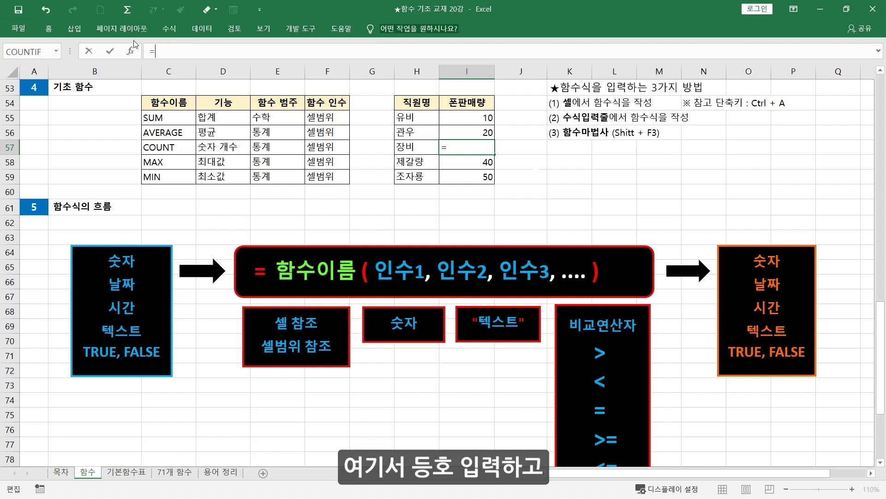
{"action": "type", "text": "aver"}
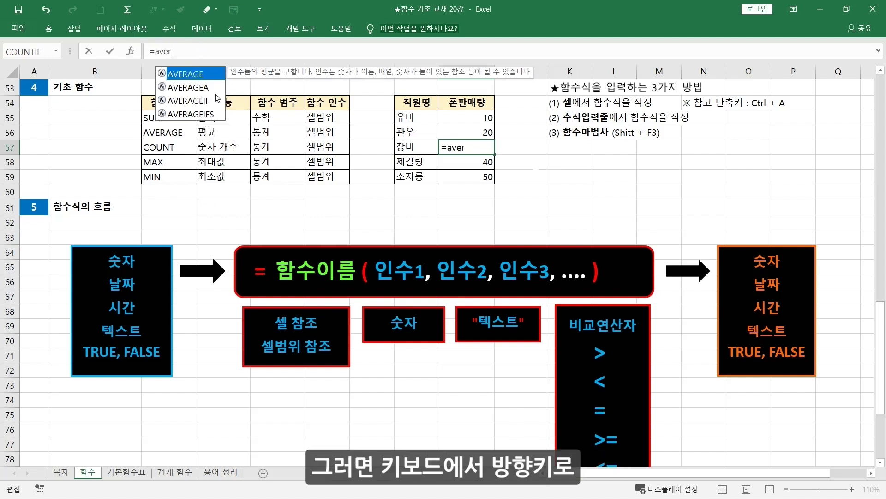
{"action": "key", "text": "Down"}
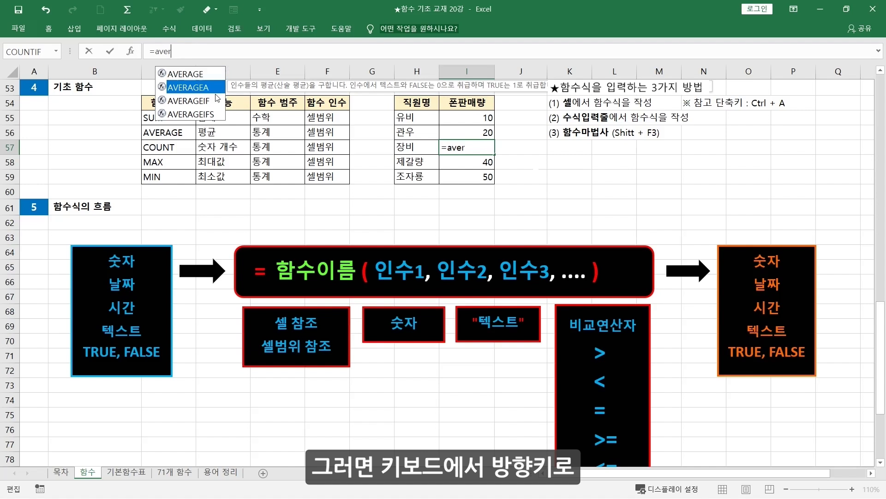
{"action": "key", "text": "Down"}
{"action": "key", "text": "Down"}
{"action": "key", "text": "Up"}
{"action": "key", "text": "Up"}
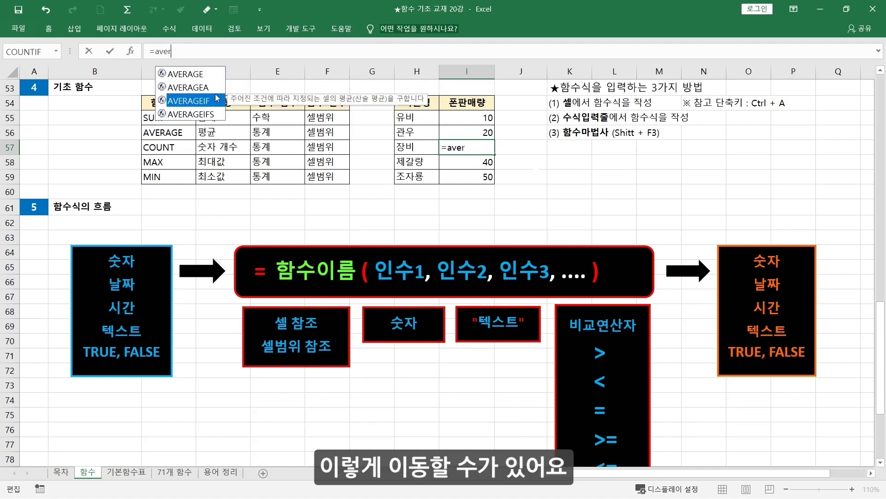
{"action": "key", "text": "Up"}
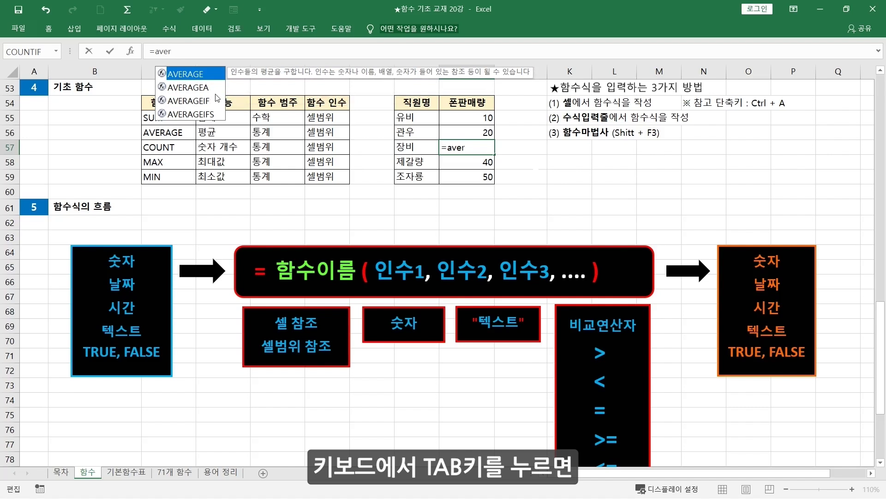
{"action": "key", "text": "Tab"}
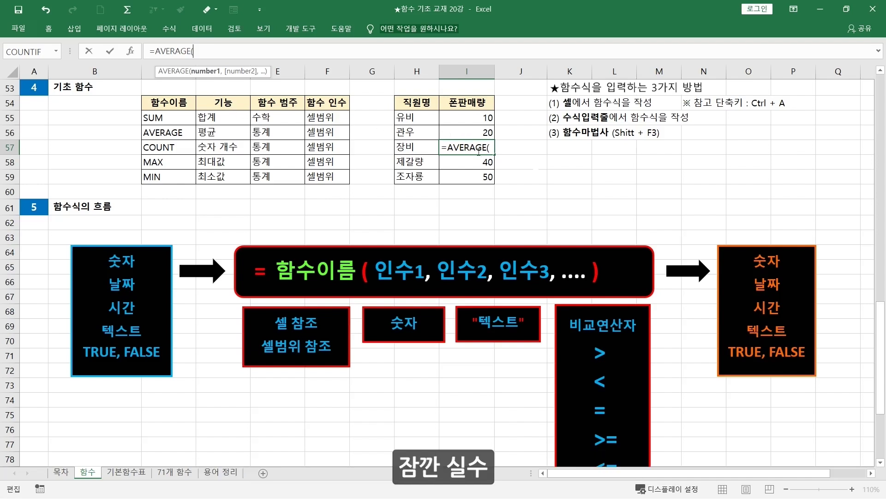
{"action": "key", "text": "Escape"}
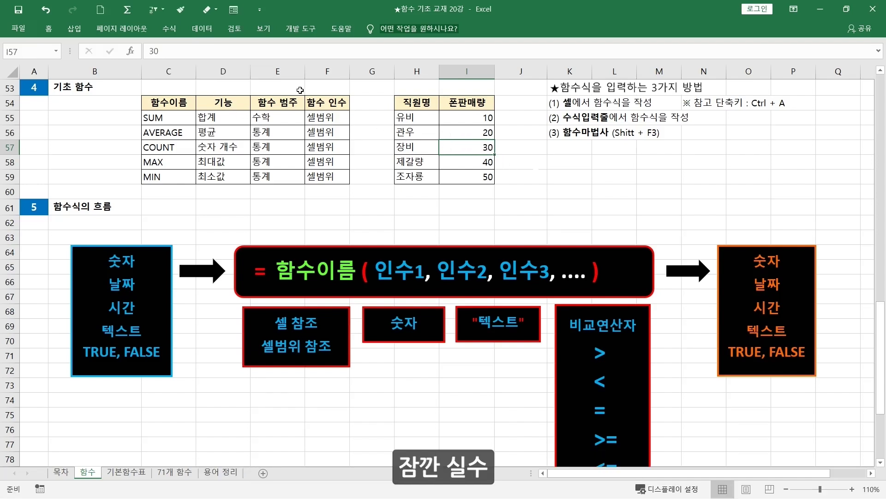
- Enter the formula =AVERAGE(I55:I59) in cell I60 to average the sales figures
{"action": "left_click", "coordinate": [462, 191]}
{"action": "left_click", "coordinate": [526, 189]}
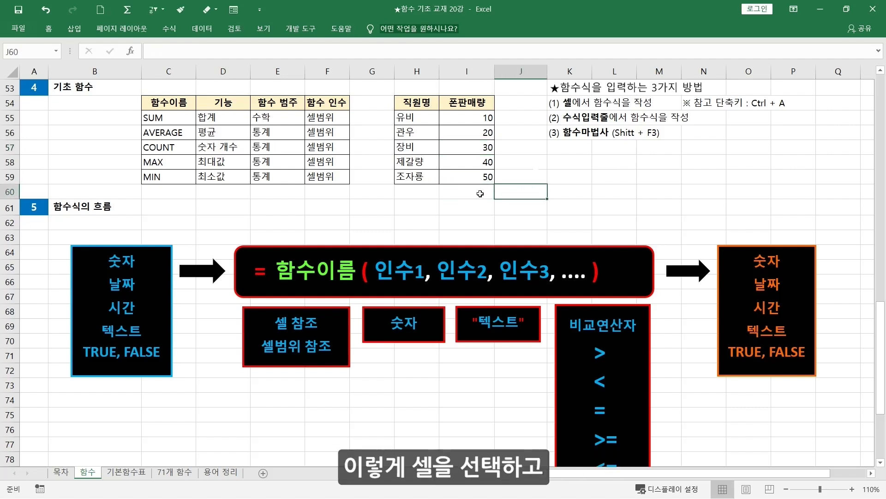
{"action": "left_click", "coordinate": [476, 194]}
{"action": "left_click", "coordinate": [165, 46]}
{"action": "type", "text": "=aver"}
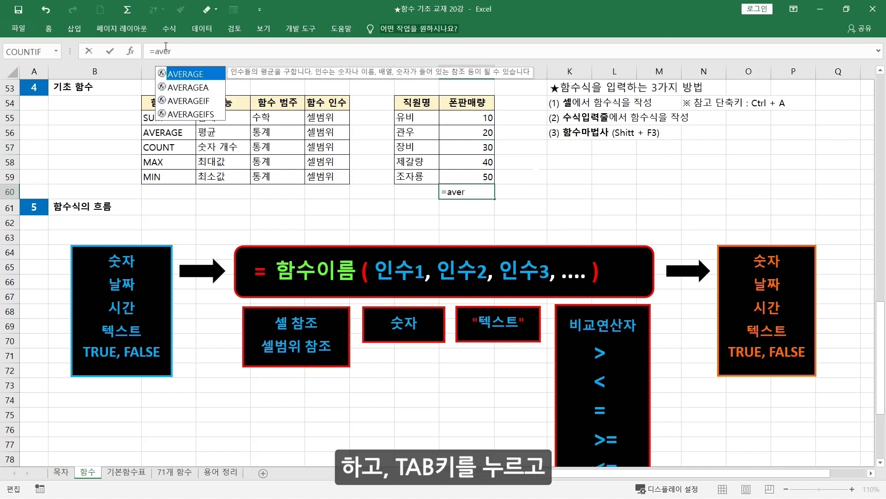
{"action": "key", "text": "Tab"}
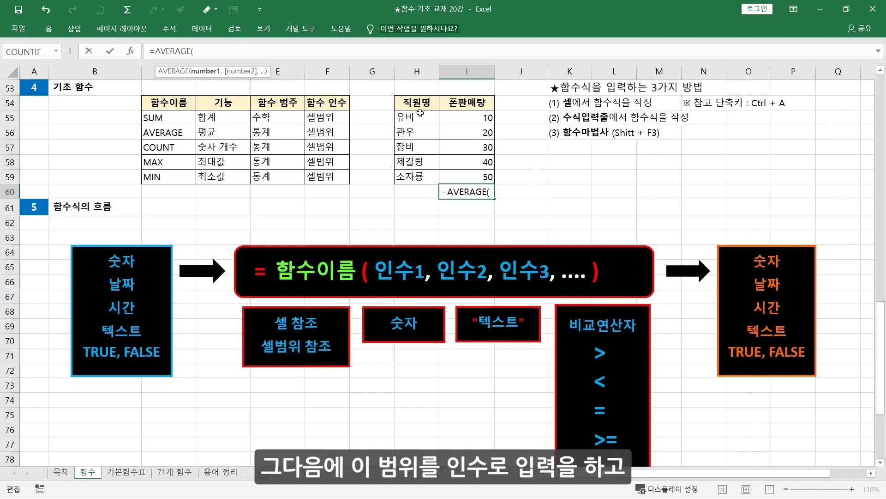
{"action": "left_click_drag", "start_coordinate": [469, 119], "coordinate": [470, 176]}
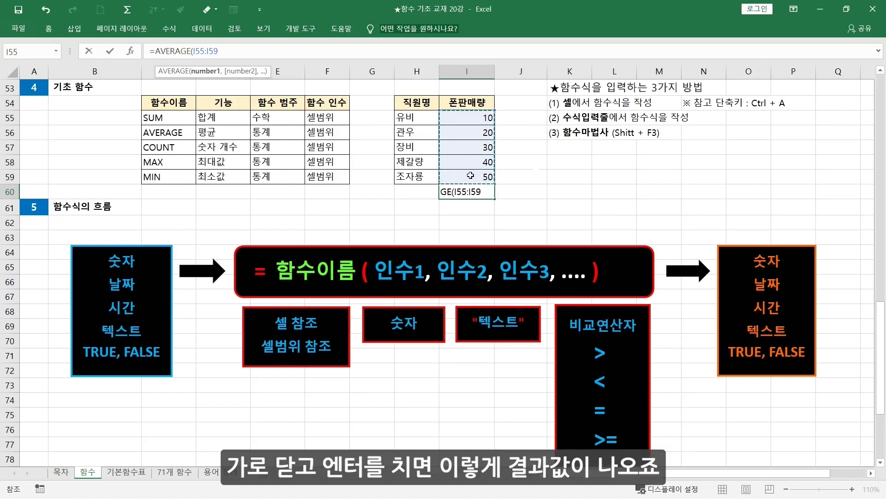
{"action": "type", "text": ")"}
{"action": "key", "text": "Return"}
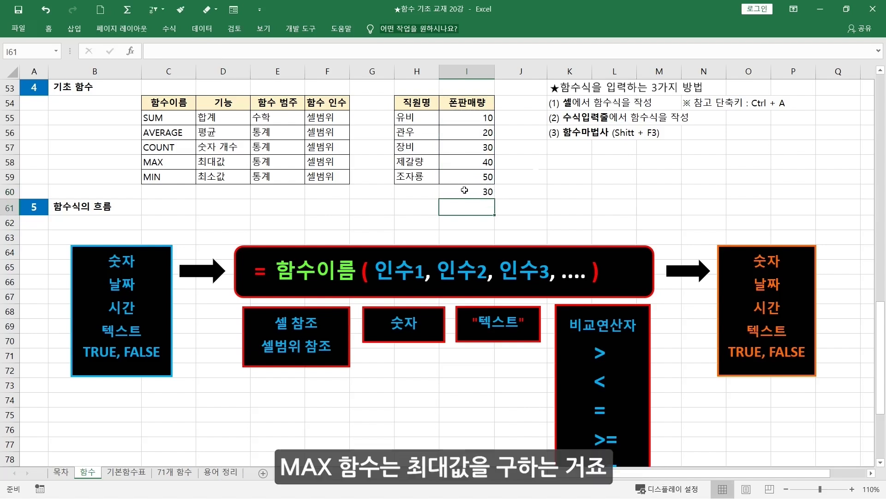
- Replace the formula in I60 with =MAX(I55:I59) to find the highest sales figure
{"action": "left_click", "coordinate": [482, 190]}
{"action": "type", "text": "="}
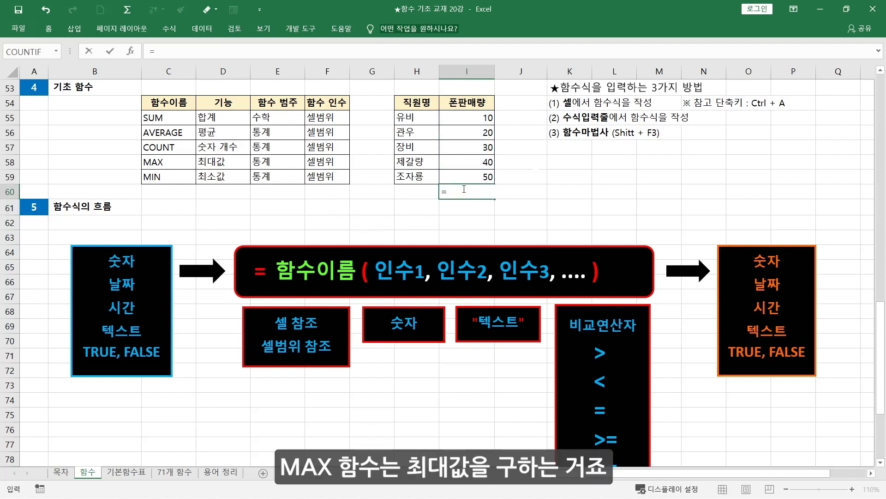
{"action": "type", "text": "ma"}
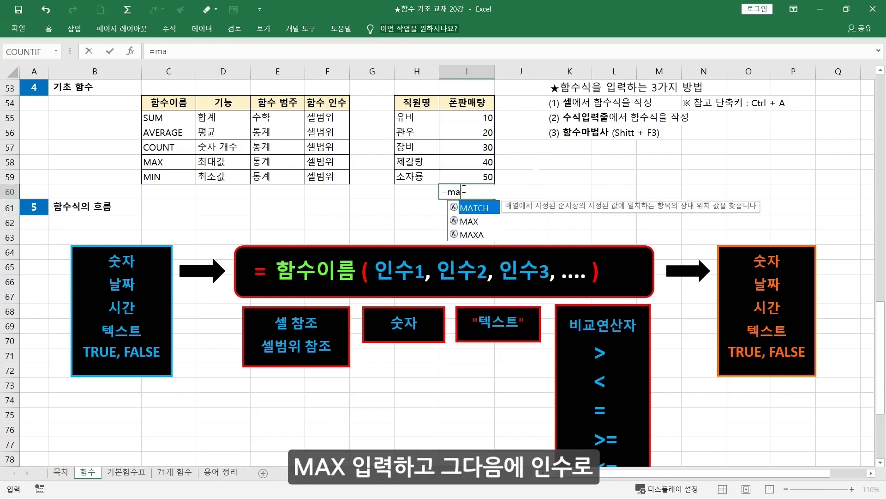
{"action": "type", "text": "x("}
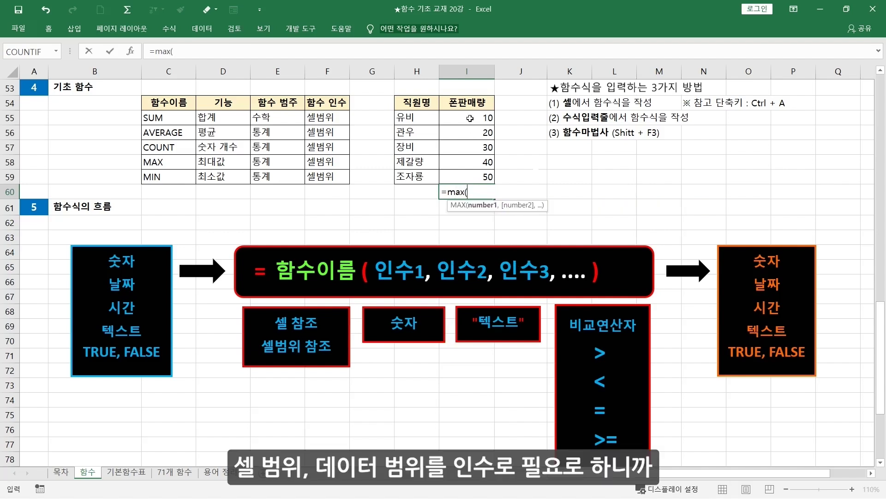
{"action": "left_click_drag", "start_coordinate": [470, 118], "coordinate": [470, 178]}
{"action": "type", "text": ")"}
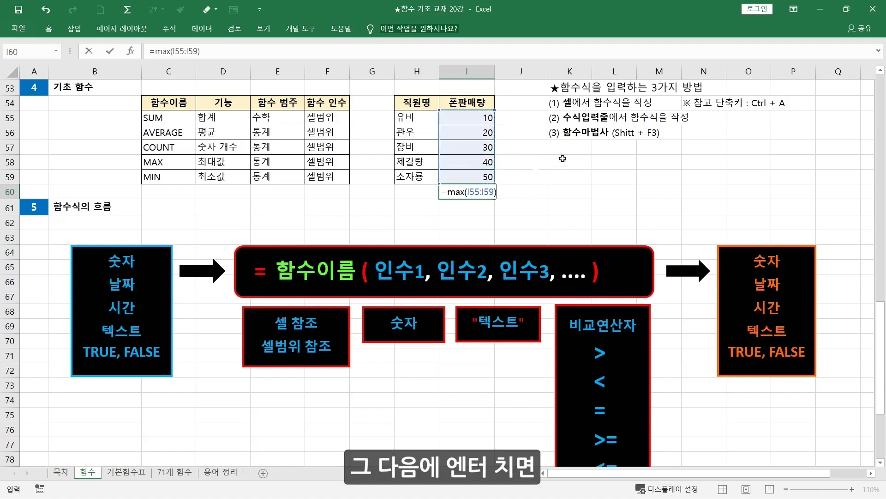
{"action": "key", "text": "Return"}
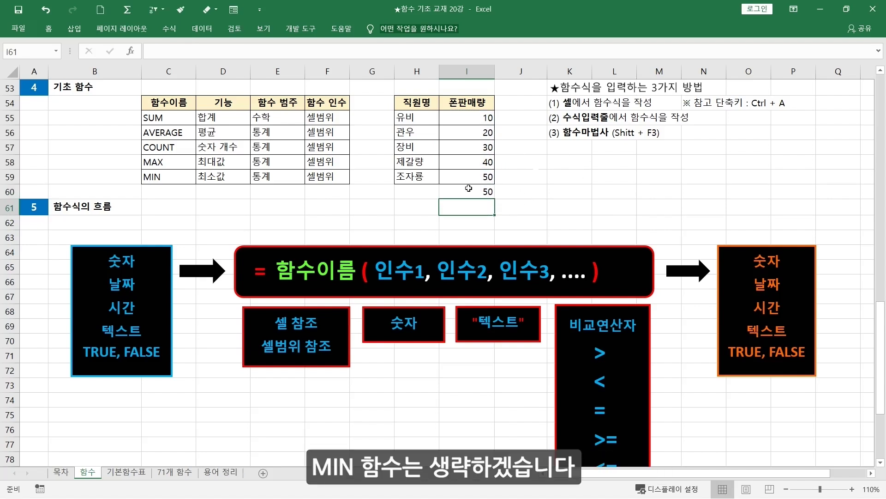
- Clear the MAX formula from cell I60 and start a COUNTIF formula there
{"action": "left_click", "coordinate": [469, 193]}
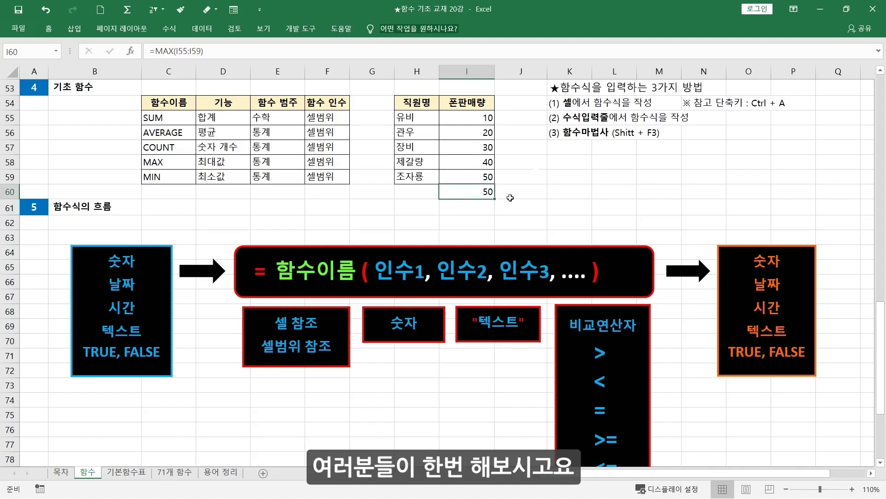
{"action": "key", "text": "Delete"}
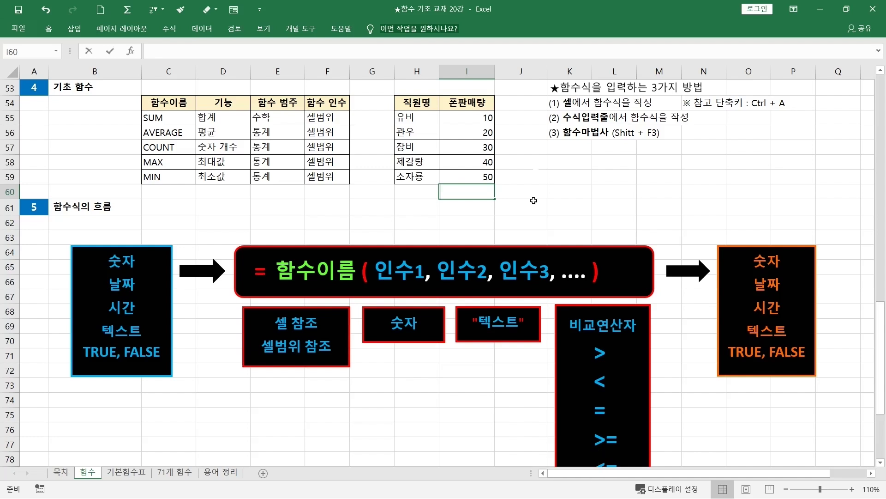
{"action": "type", "text": "="}
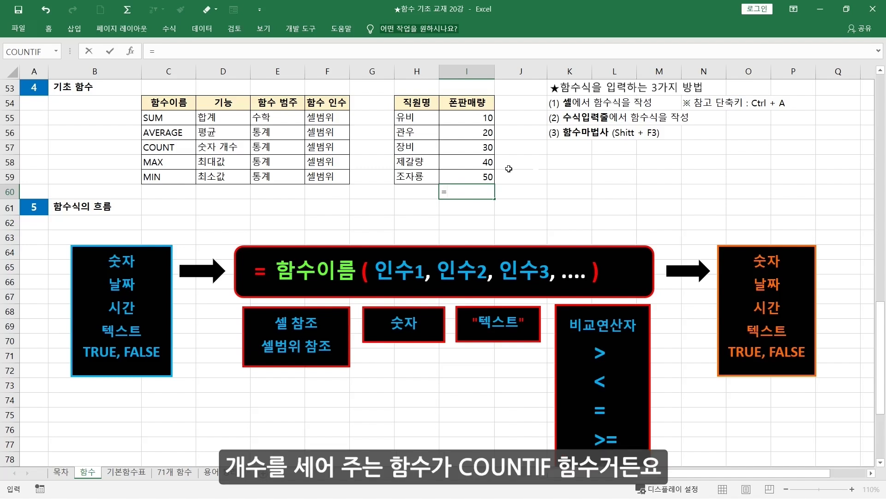
{"action": "type", "text": "count"}
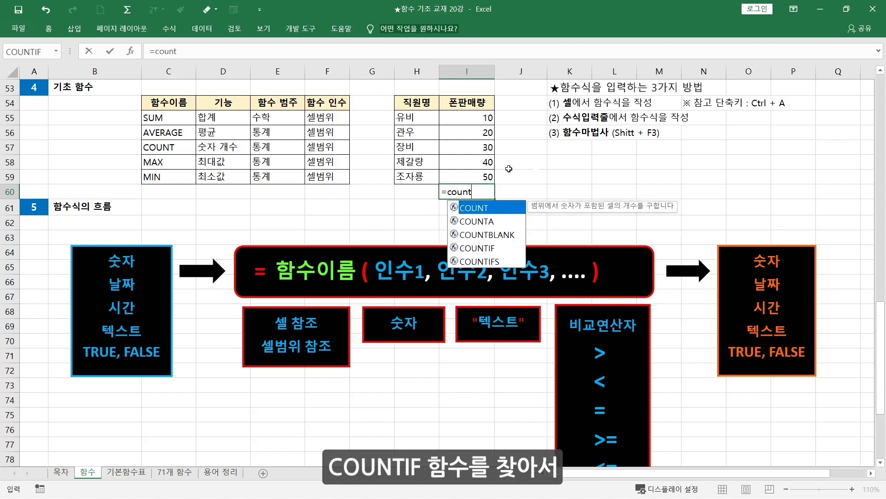
{"action": "key", "text": "Down"}
{"action": "key", "text": "Down"}
{"action": "key", "text": "Down"}
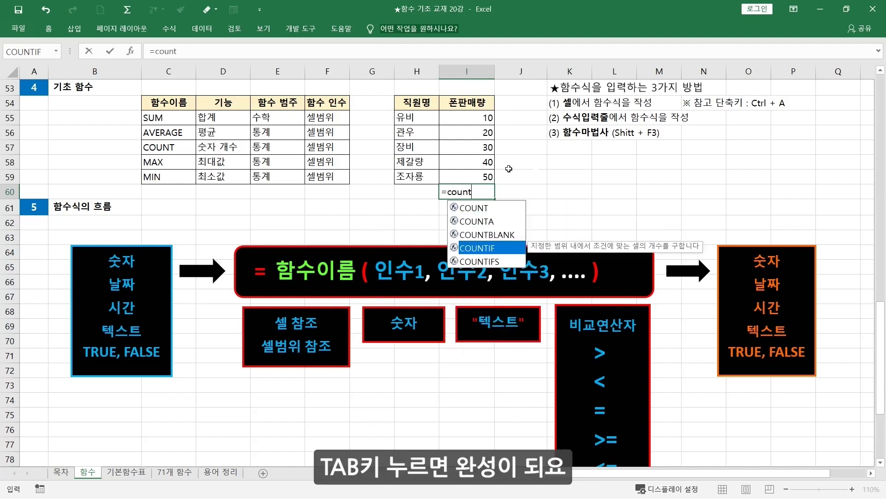
{"action": "key", "text": "Tab"}
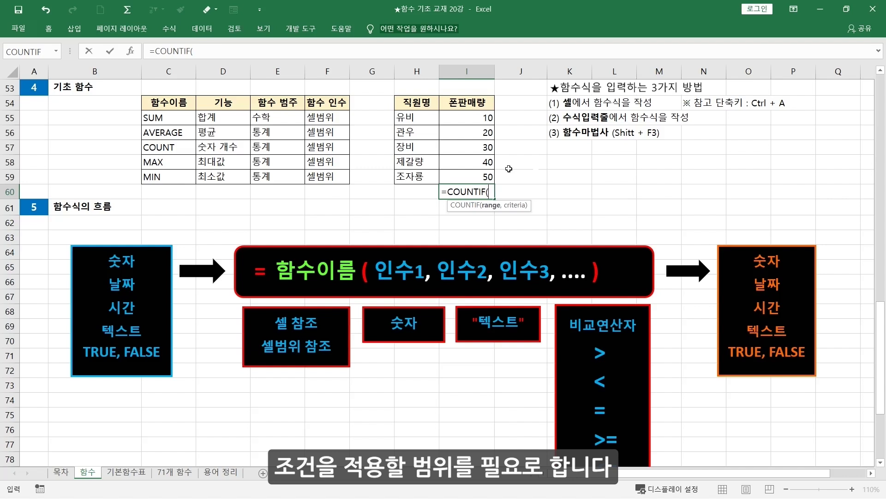
- Complete the COUNTIF formula in I60 with range I55:I59 and criteria ">30" to count sales above 30
{"action": "left_click_drag", "start_coordinate": [469, 117], "coordinate": [471, 178]}
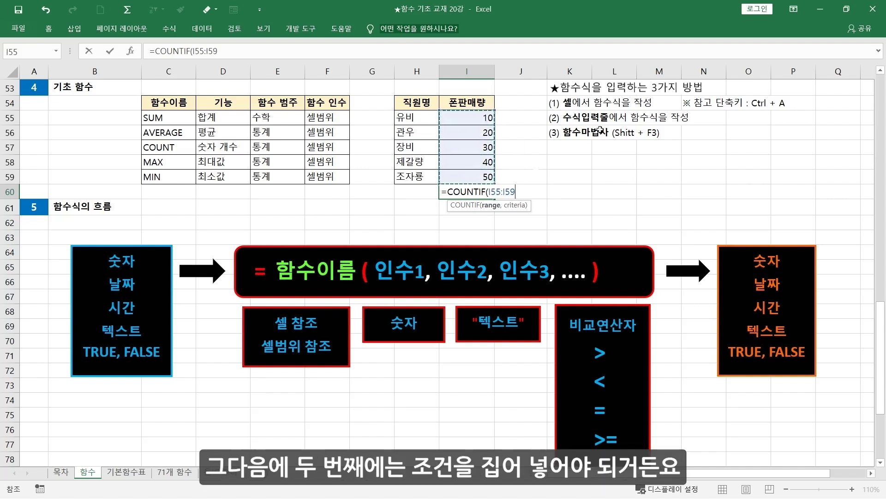
{"action": "type", "text": ","}
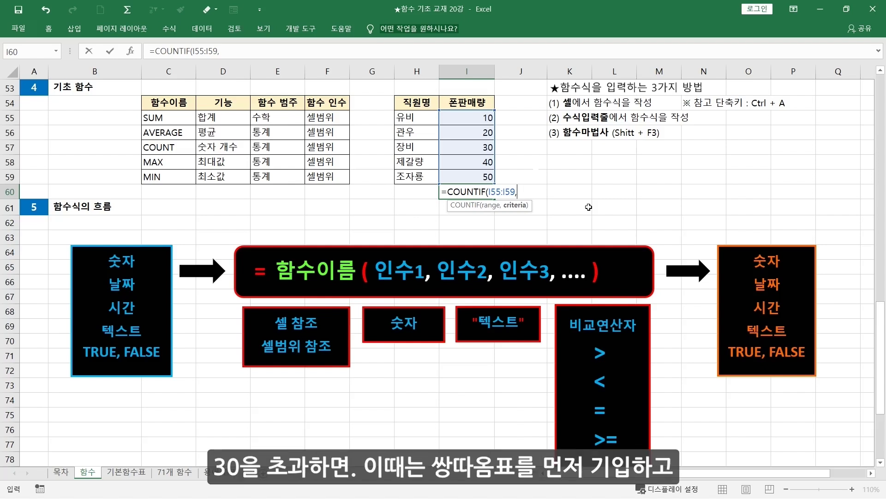
{"action": "type", "text": "\""}
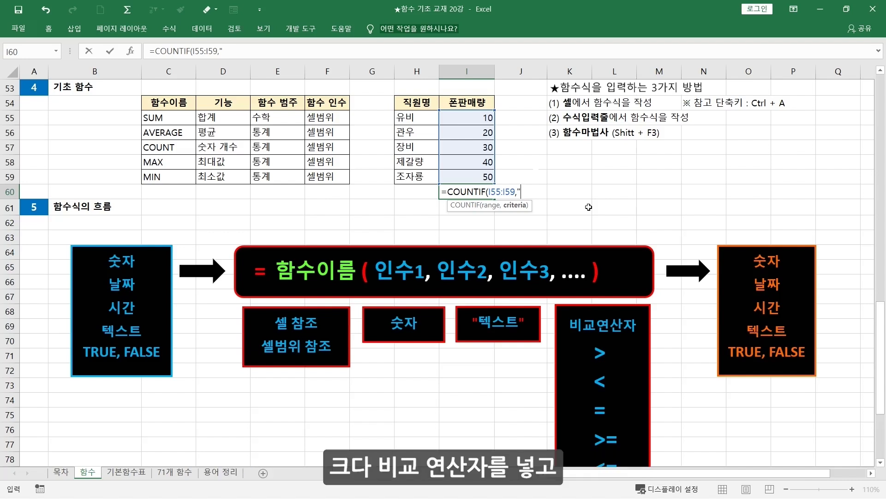
{"action": "type", "text": ">30"}
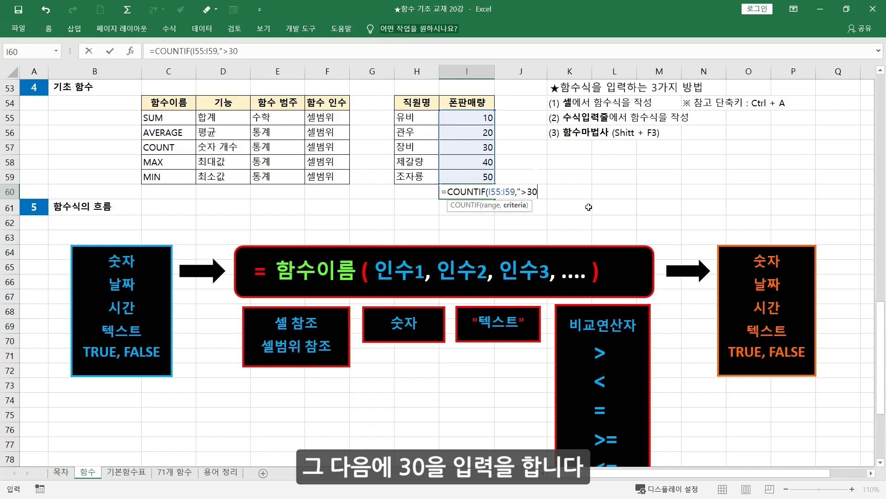
{"action": "type", "text": "\")"}
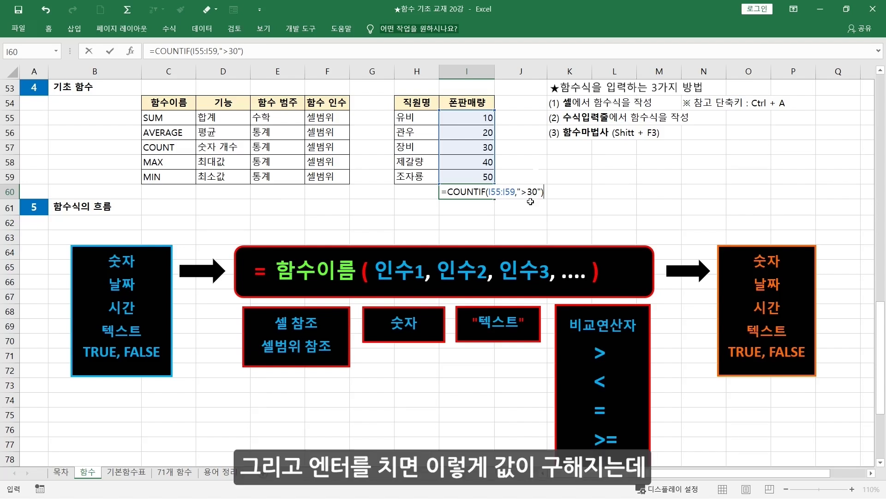
{"action": "key", "text": "Return"}
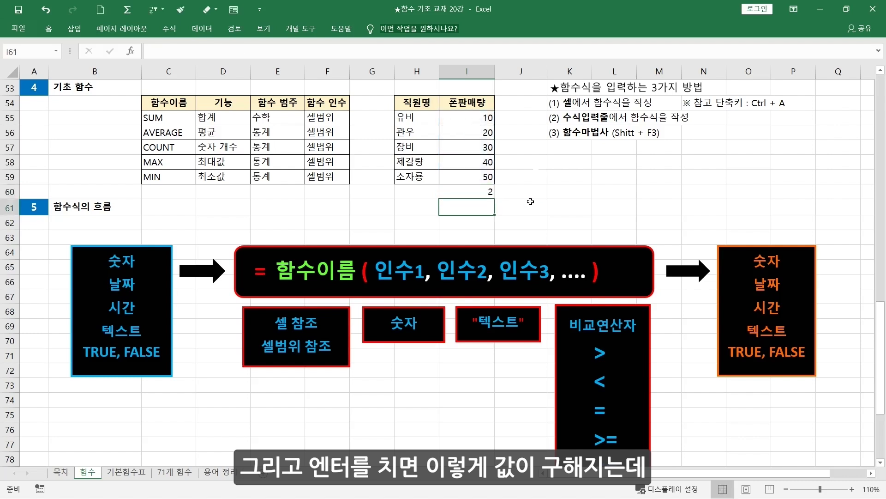
- Replace the formula in I60 with a new COUNTIF function and open its function arguments dialog
{"action": "left_click", "coordinate": [469, 193]}
{"action": "type", "text": "=count"}
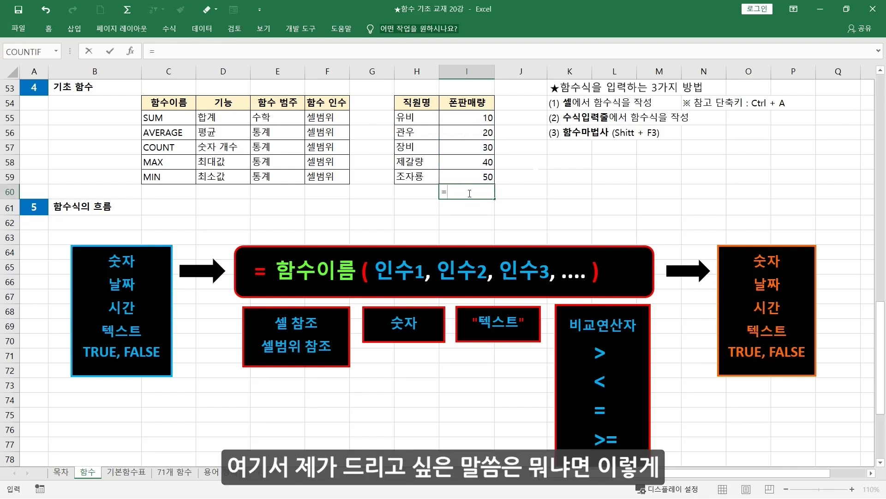
{"action": "key", "text": "Down"}
{"action": "key", "text": "Down"}
{"action": "key", "text": "Down"}
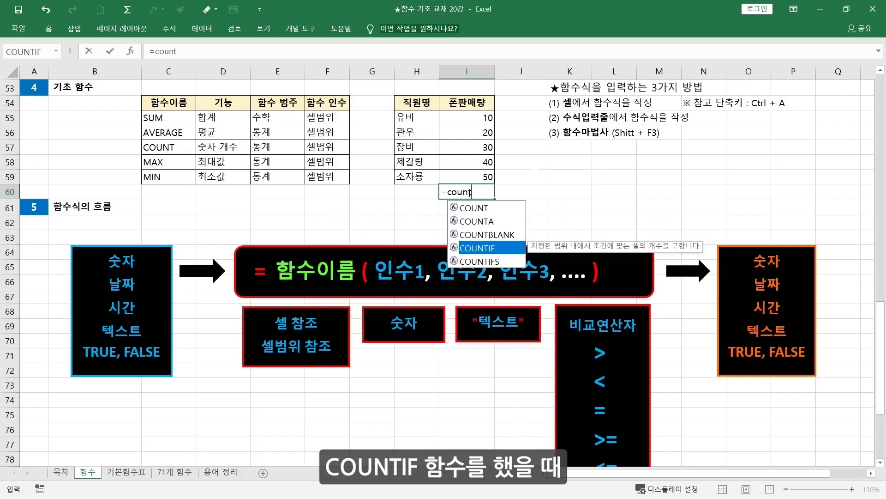
{"action": "key", "text": "Tab"}
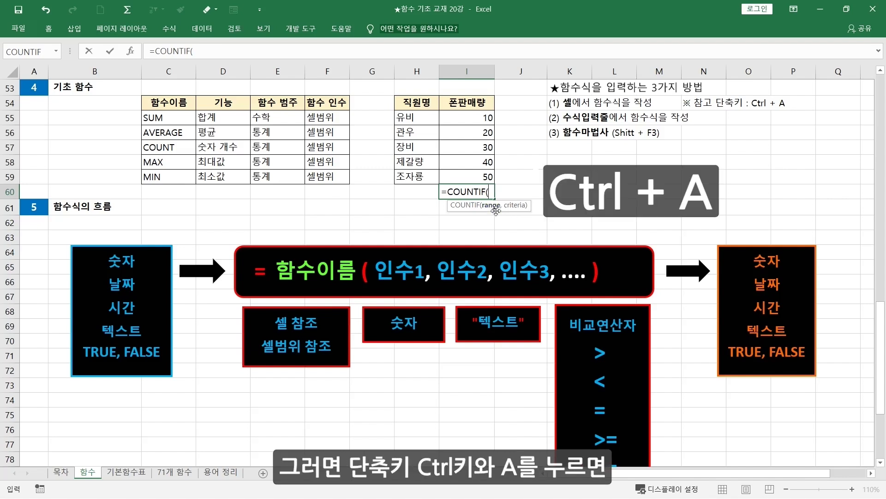
{"action": "key", "text": "ctrl+a"}
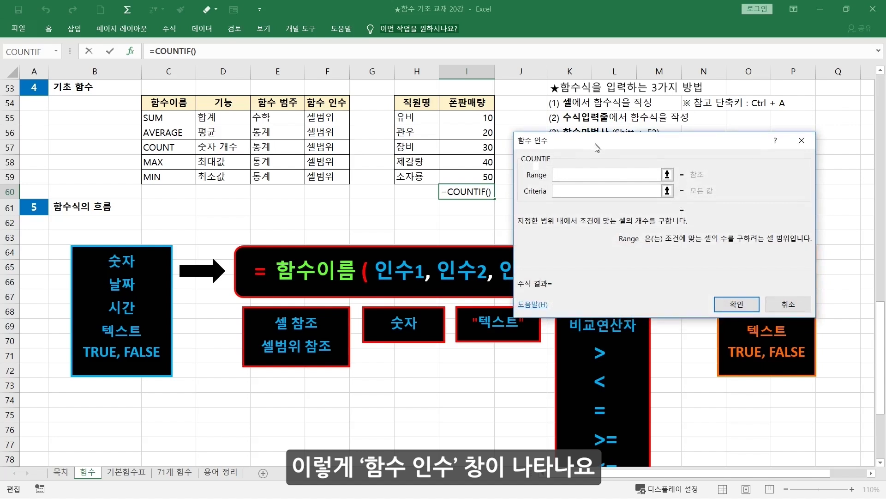
- Set the COUNTIF Range argument to I55:I59 and Criteria to >30, and enter the formula in I60
{"action": "left_click_drag", "start_coordinate": [599, 151], "coordinate": [598, 157]}
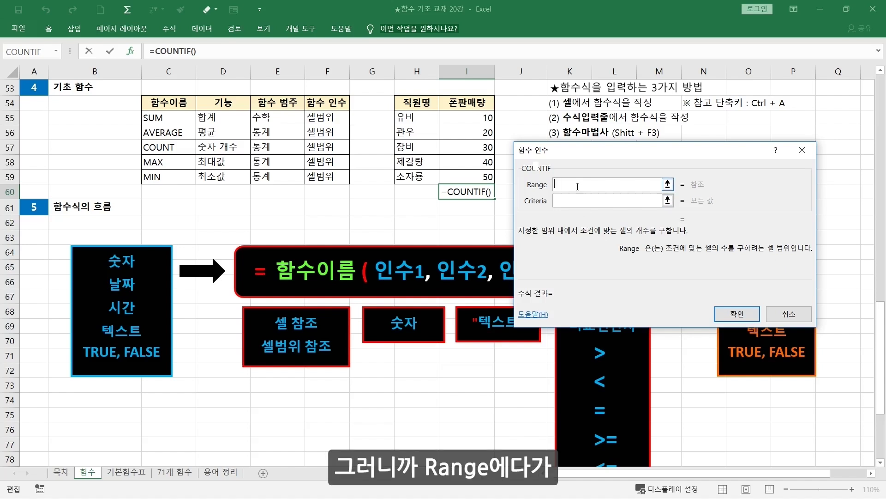
{"action": "left_click_drag", "start_coordinate": [463, 120], "coordinate": [466, 177]}
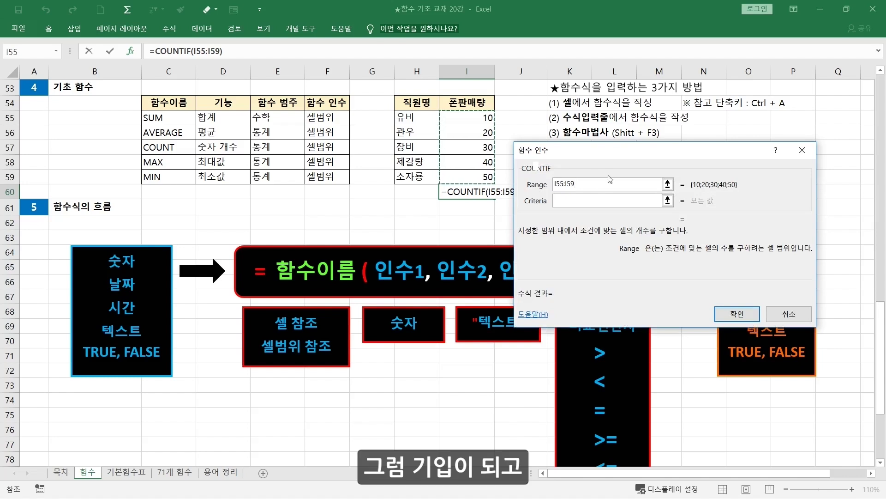
{"action": "left_click", "coordinate": [576, 203]}
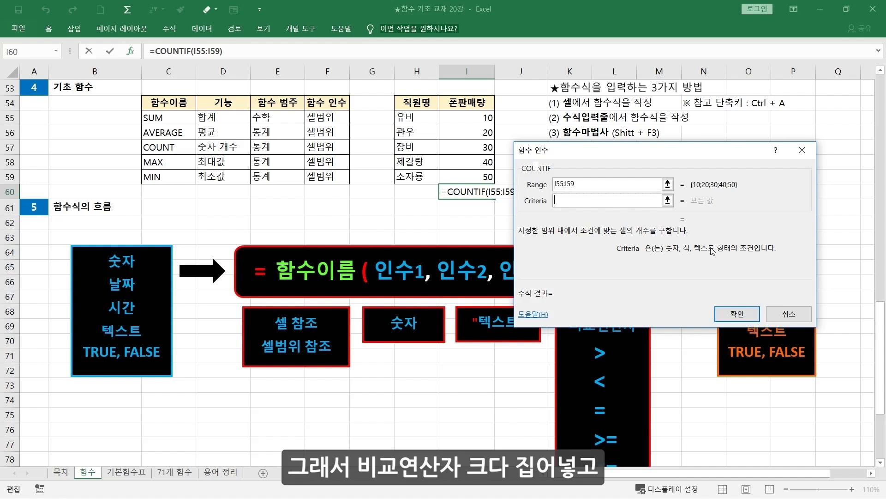
{"action": "type", "text": ">30"}
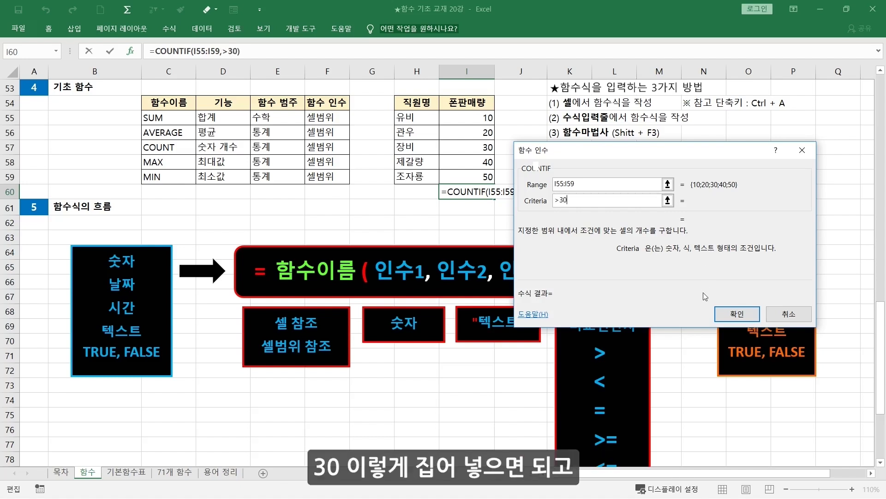
{"action": "left_click", "coordinate": [731, 319]}
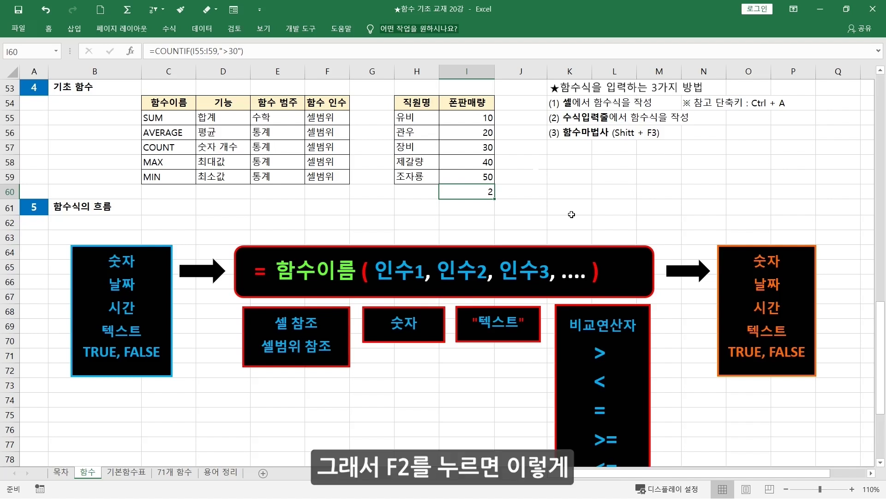
- Inspect the COUNTIF formula in cell I60 in edit mode, and clear the cell
{"action": "key", "text": "F2"}
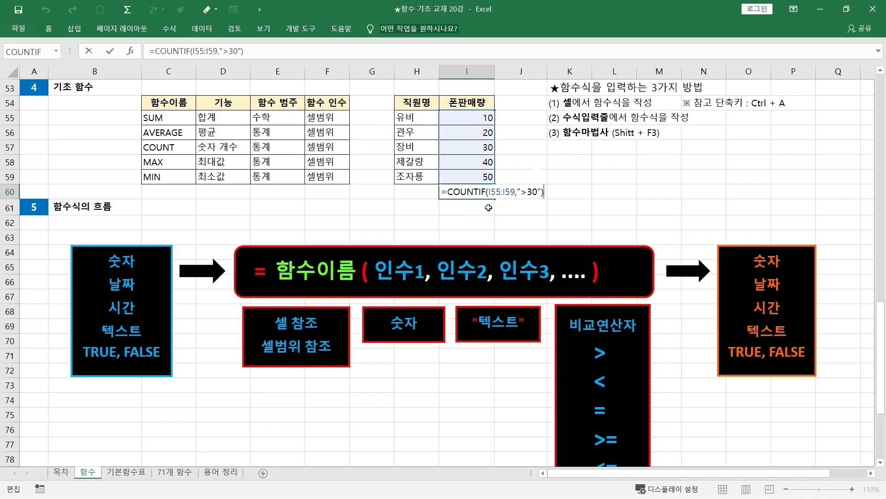
{"action": "key", "text": "Return"}
{"action": "left_click", "coordinate": [480, 192]}
{"action": "key", "text": "Delete"}
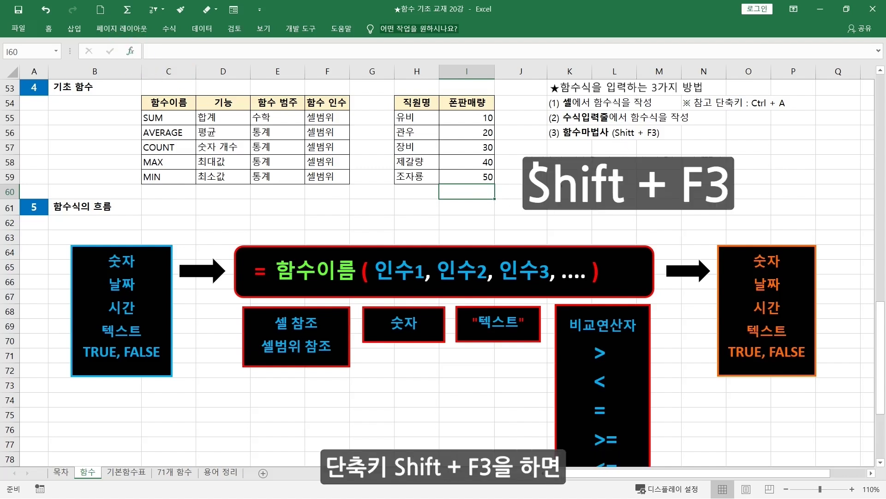
- Search the function wizard for countif and choose COUNTIF for cell I60
{"action": "key", "text": "shift+F3"}
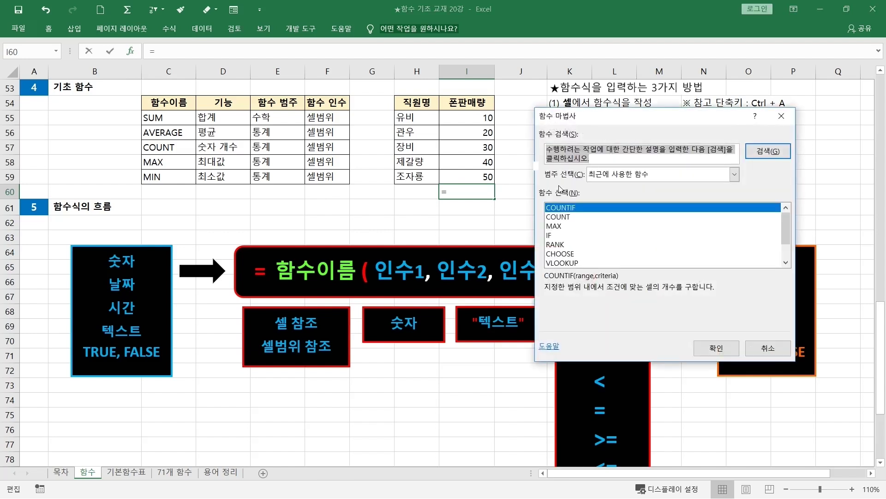
{"action": "left_click_drag", "start_coordinate": [591, 116], "coordinate": [576, 135]}
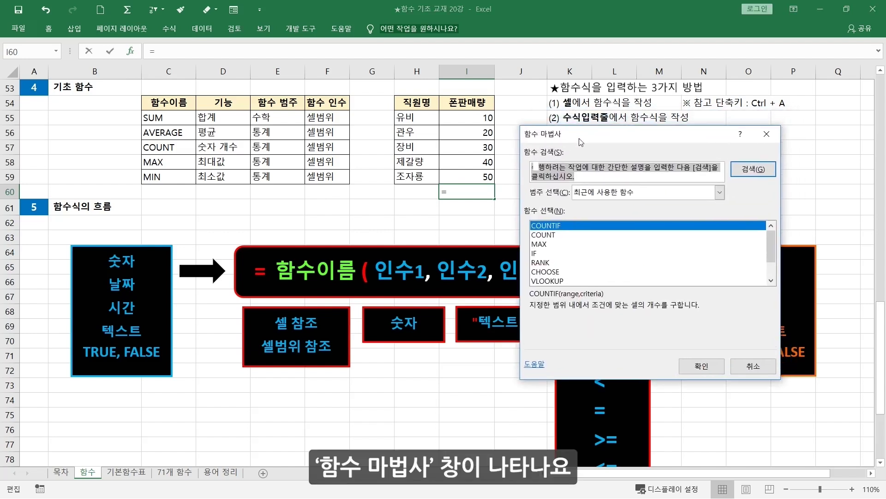
{"action": "type", "text": "countif"}
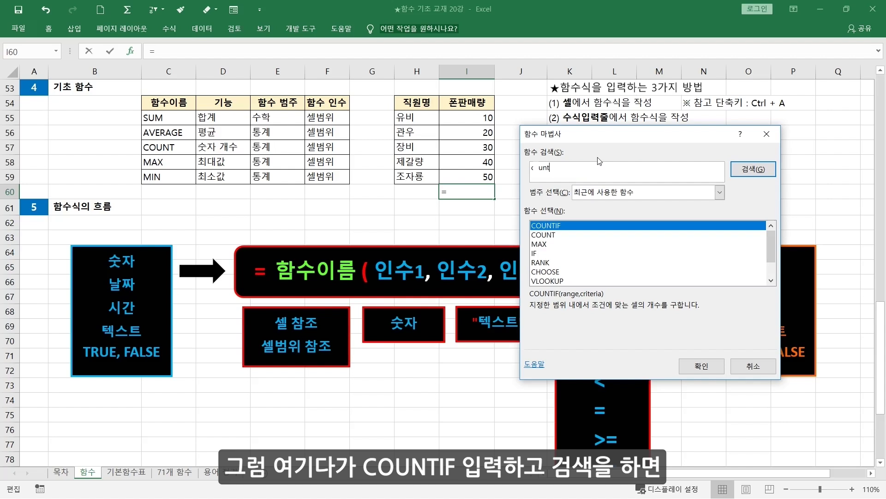
{"action": "key", "text": "Return"}
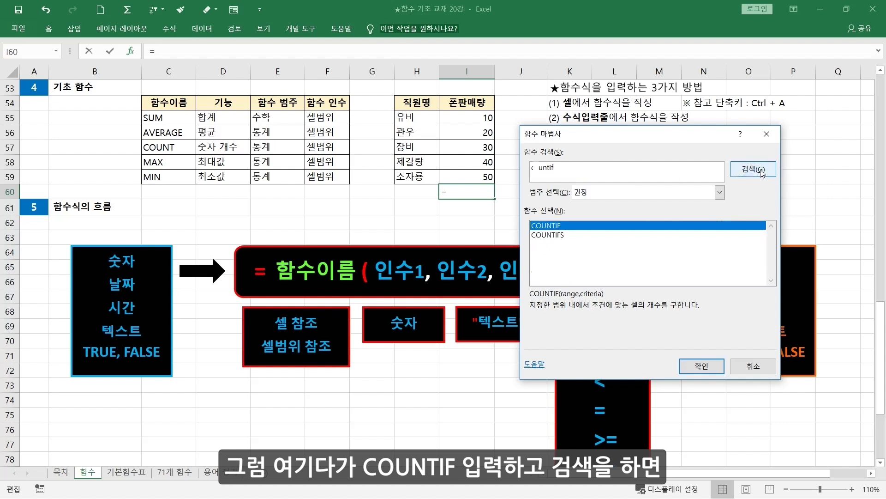
{"action": "double_click", "coordinate": [571, 225]}
{"action": "left_click_drag", "start_coordinate": [589, 173], "coordinate": [620, 163]}
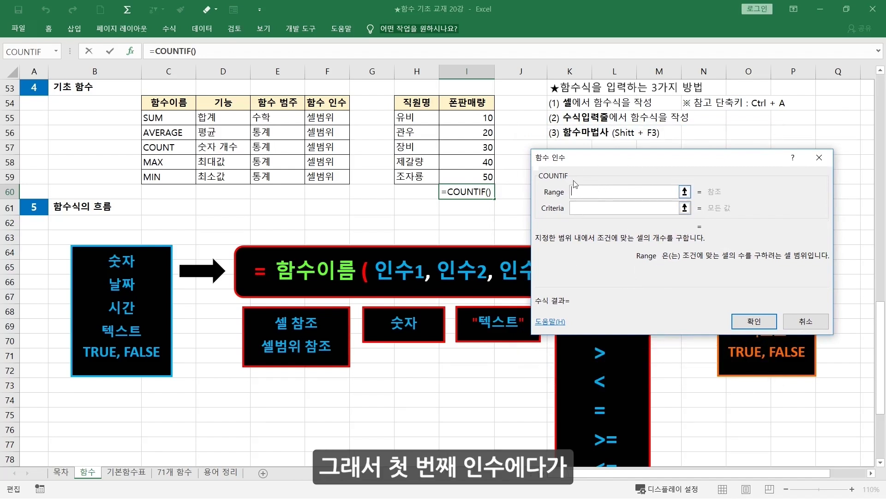
- Fill in the COUNTIF arguments with Range I55:I59 and Criteria >30, and insert the function in I60
{"action": "left_click_drag", "start_coordinate": [481, 119], "coordinate": [481, 176]}
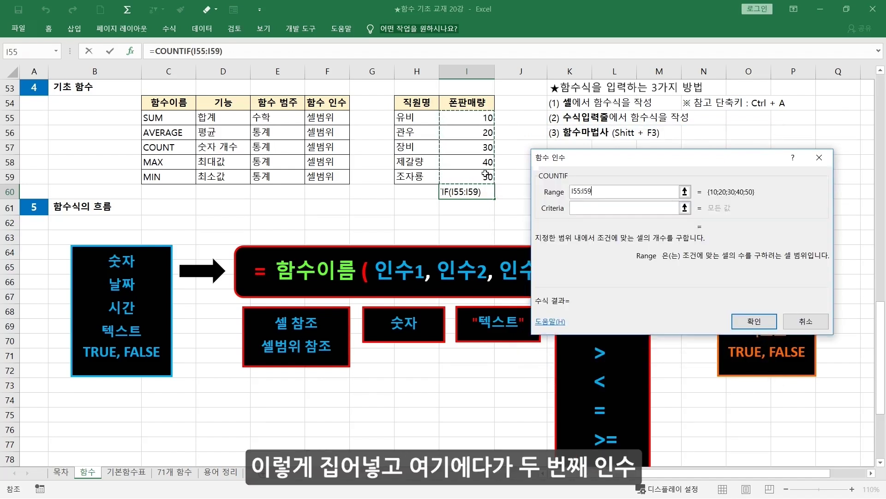
{"action": "left_click", "coordinate": [598, 208]}
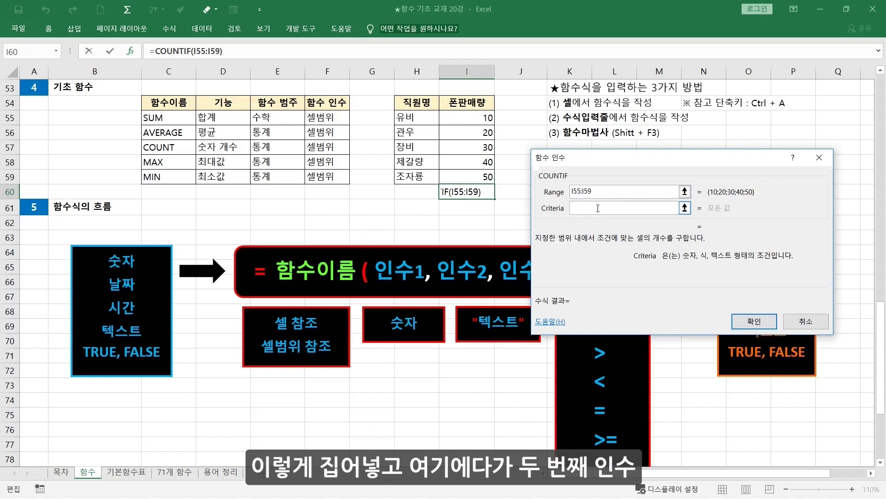
{"action": "type", "text": ">30"}
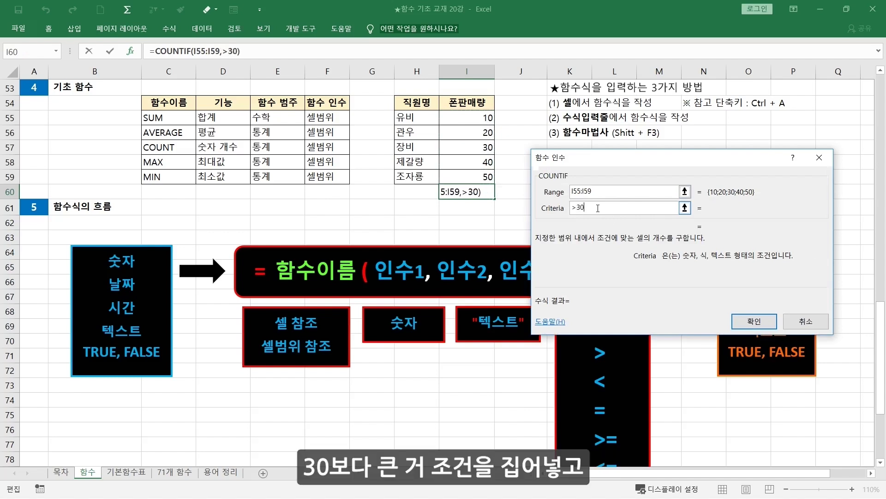
{"action": "left_click", "coordinate": [754, 321]}
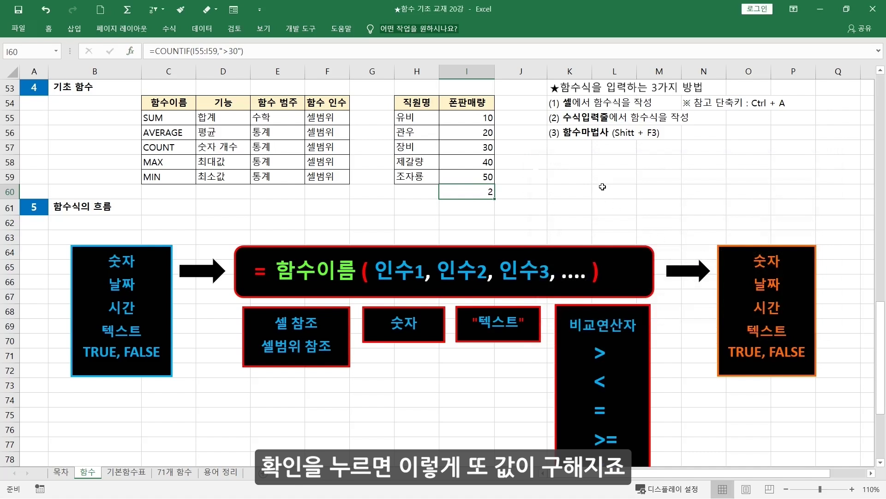
- Clear cell I60 and go through the three formula-entry method notes in K54, K55 and K56
{"action": "key", "text": "Delete"}
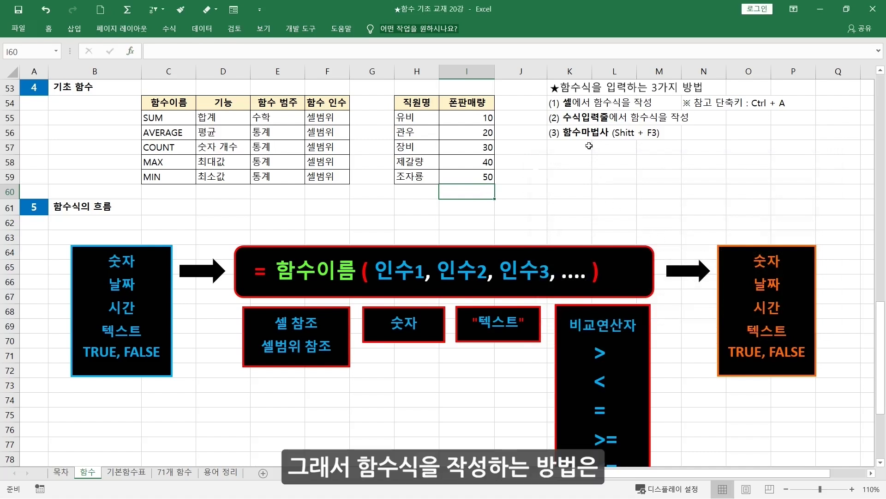
{"action": "left_click", "coordinate": [573, 102]}
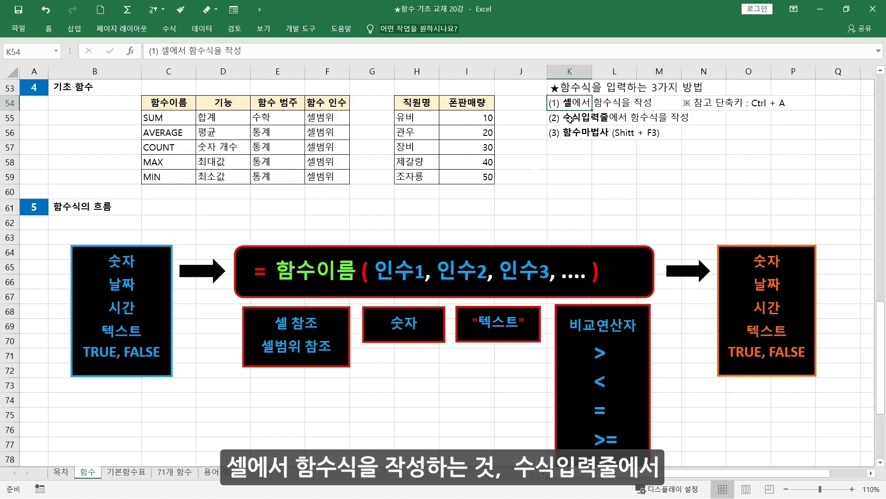
{"action": "left_click", "coordinate": [570, 118]}
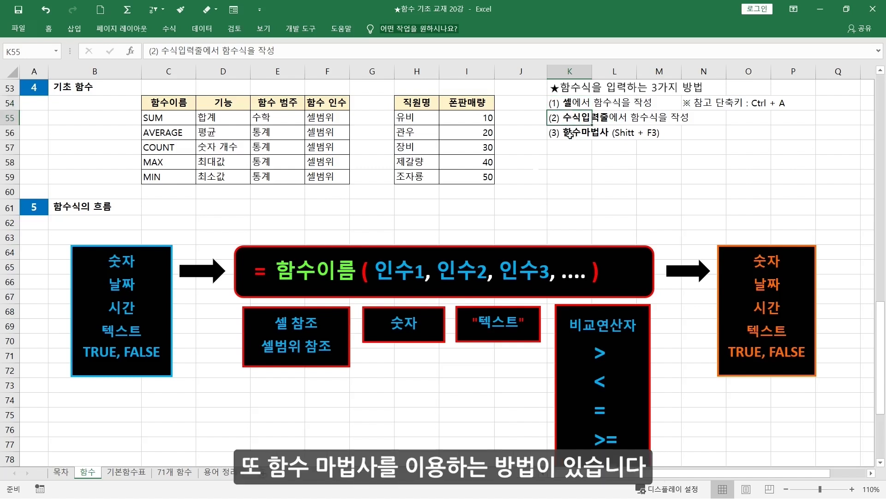
{"action": "left_click", "coordinate": [571, 134]}
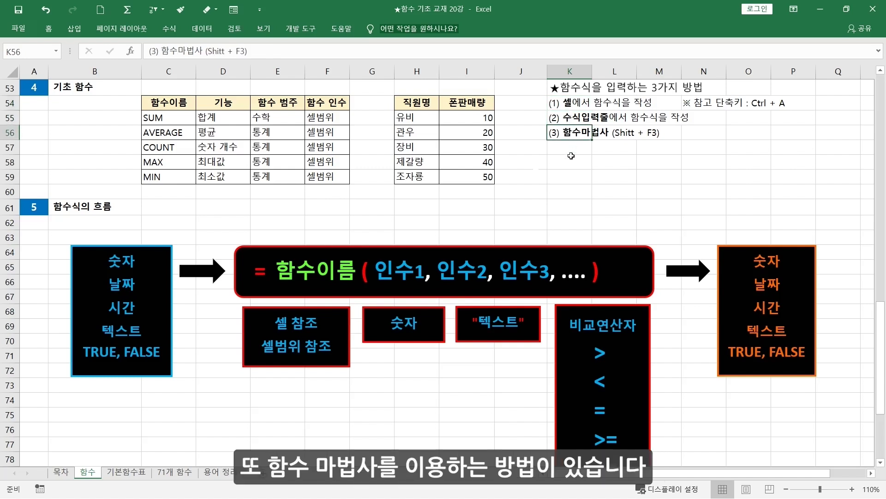